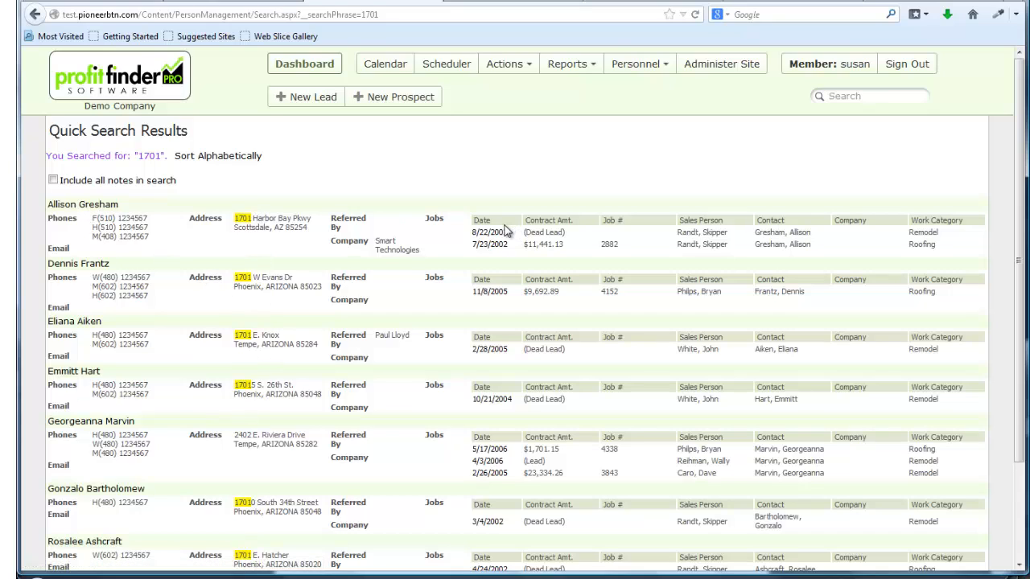
Review the job dates in the search results for "1701" and open the first listed customer's profile.
mouse_move(499, 238)
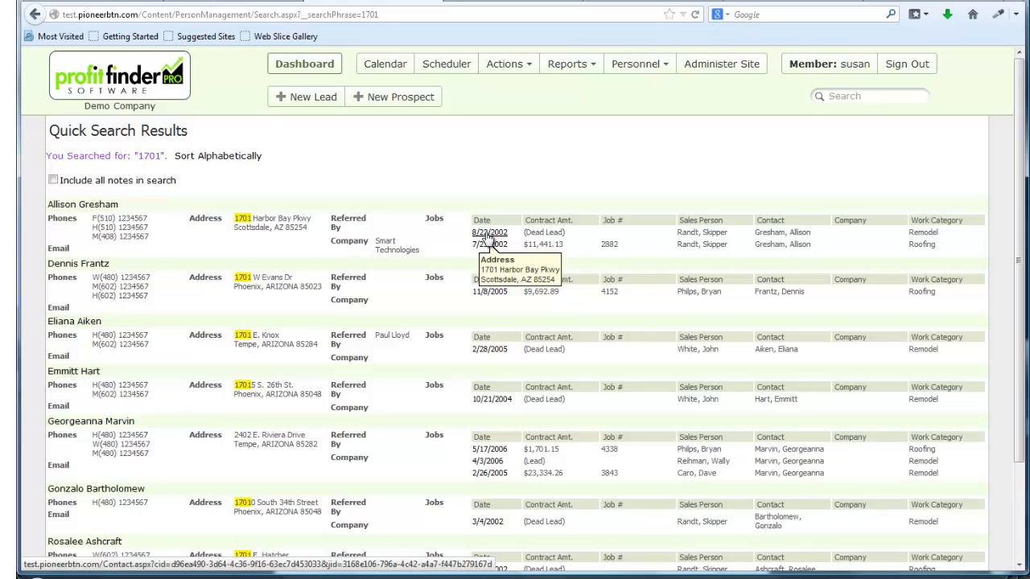
mouse_move(499, 353)
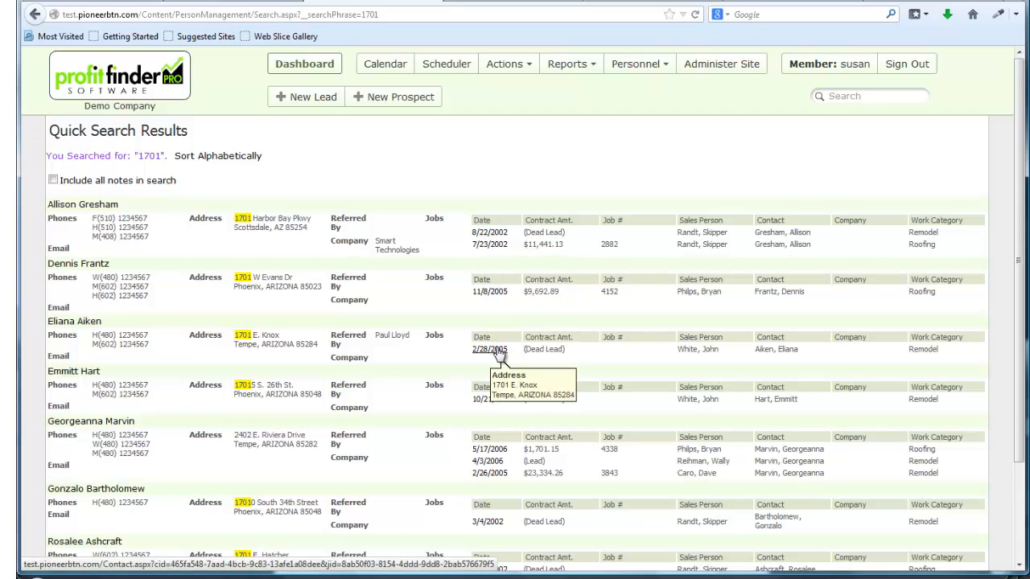
mouse_move(497, 455)
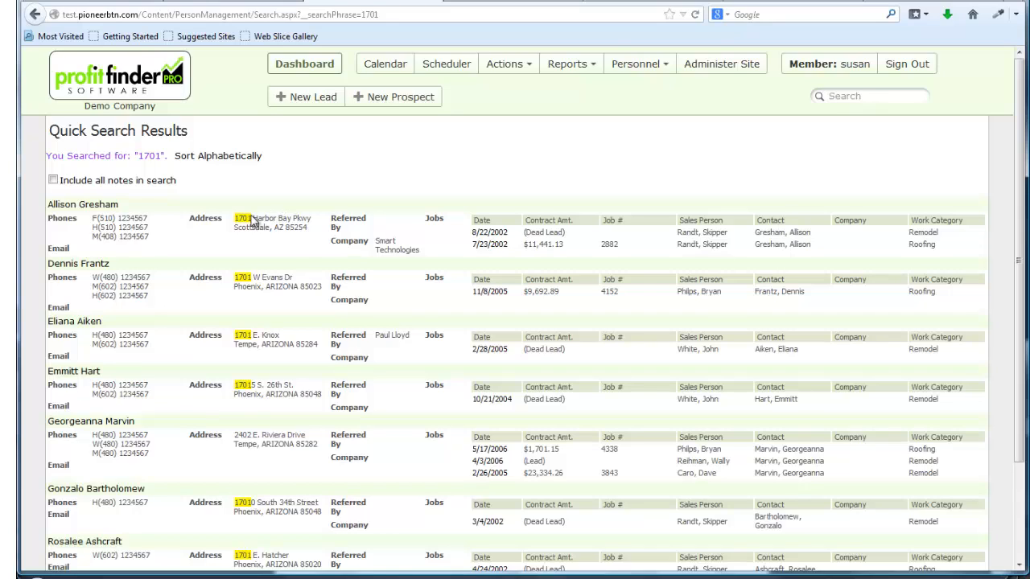
left_click(100, 206)
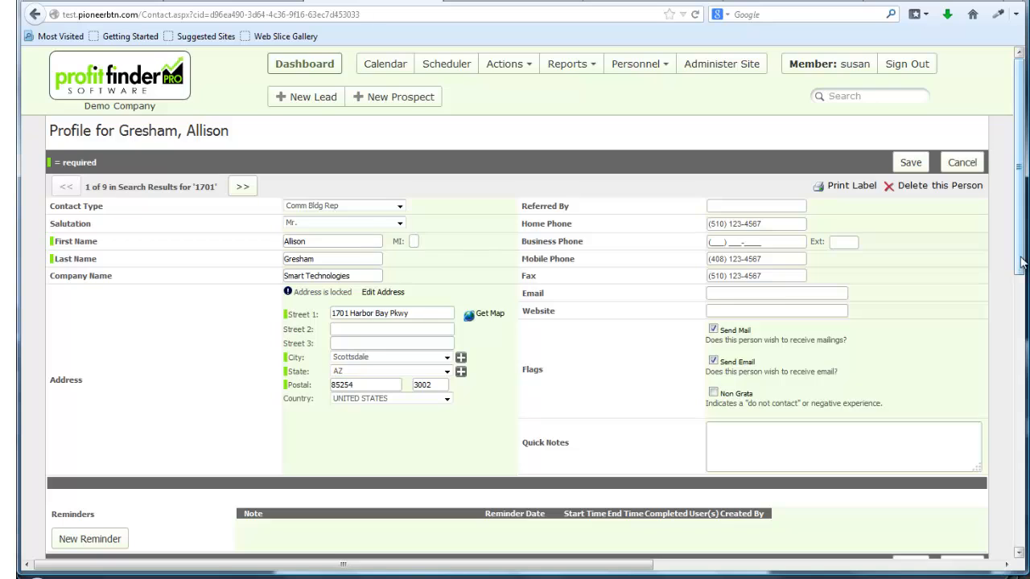
Create a new job in the customer's profile and fill its contact information by copying it from the contact.
left_click_drag(1024, 264, 1025, 279)
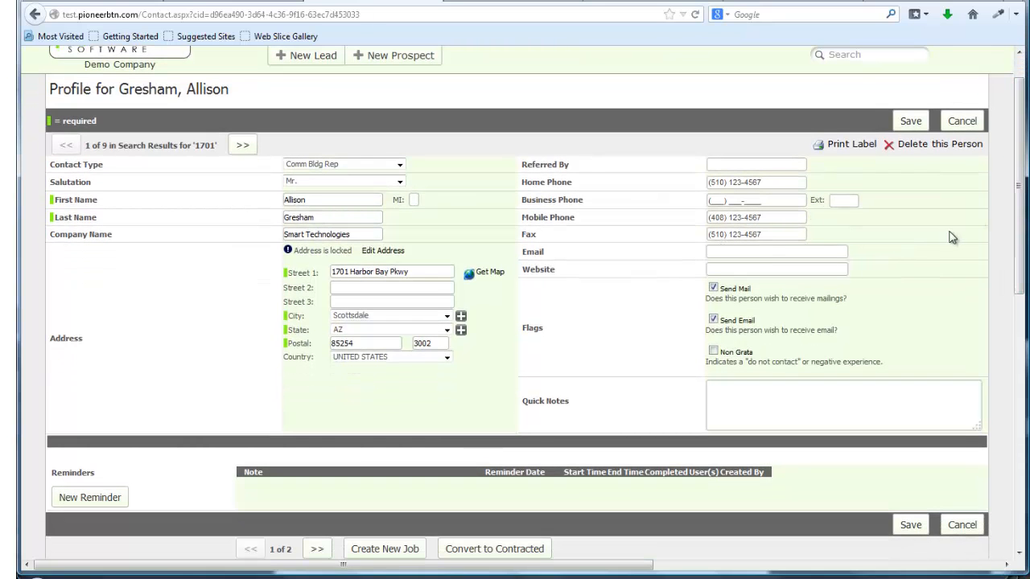
scroll(952, 237, "down", 8)
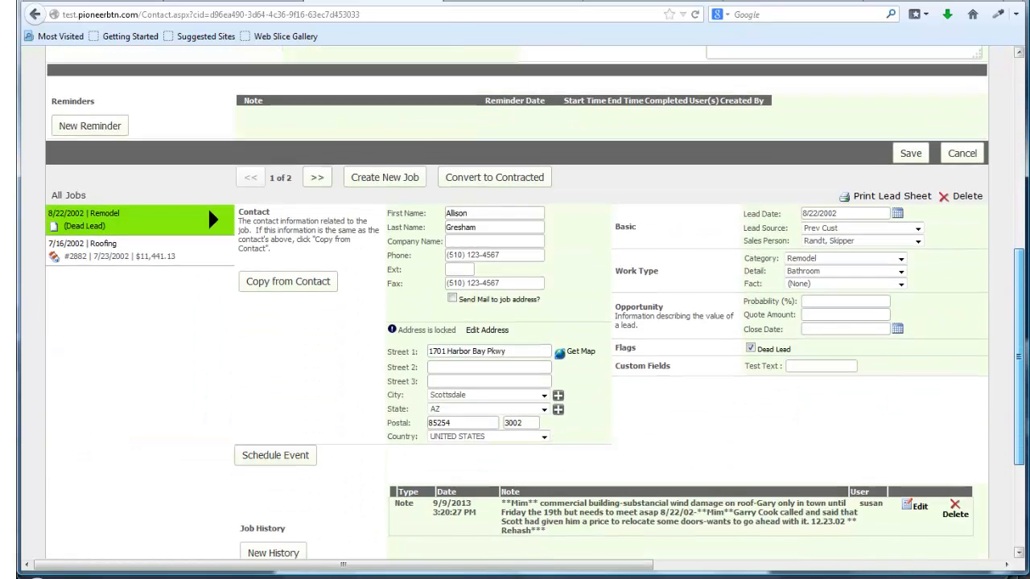
scroll(535, 302, "down", 1)
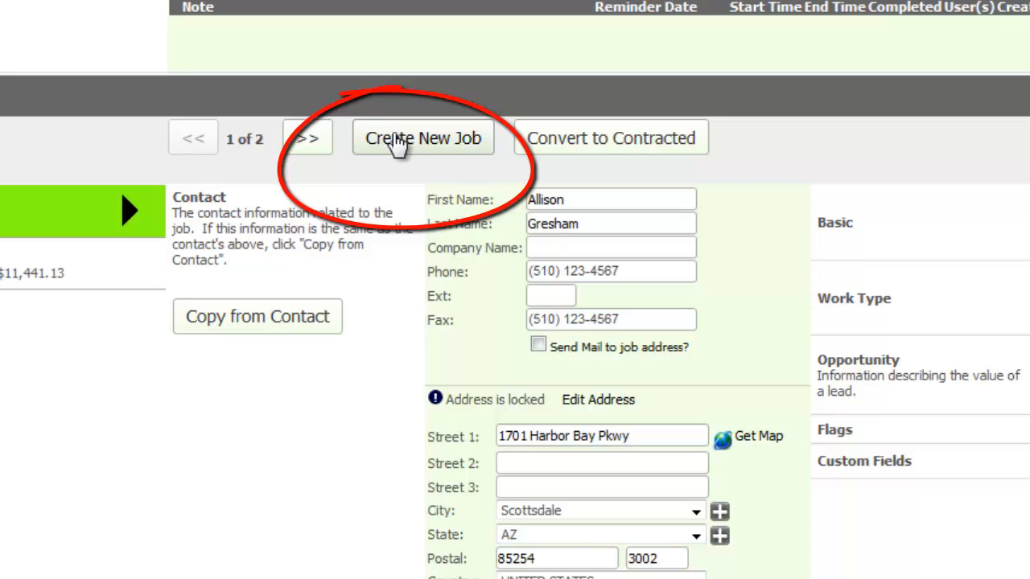
left_click(396, 139)
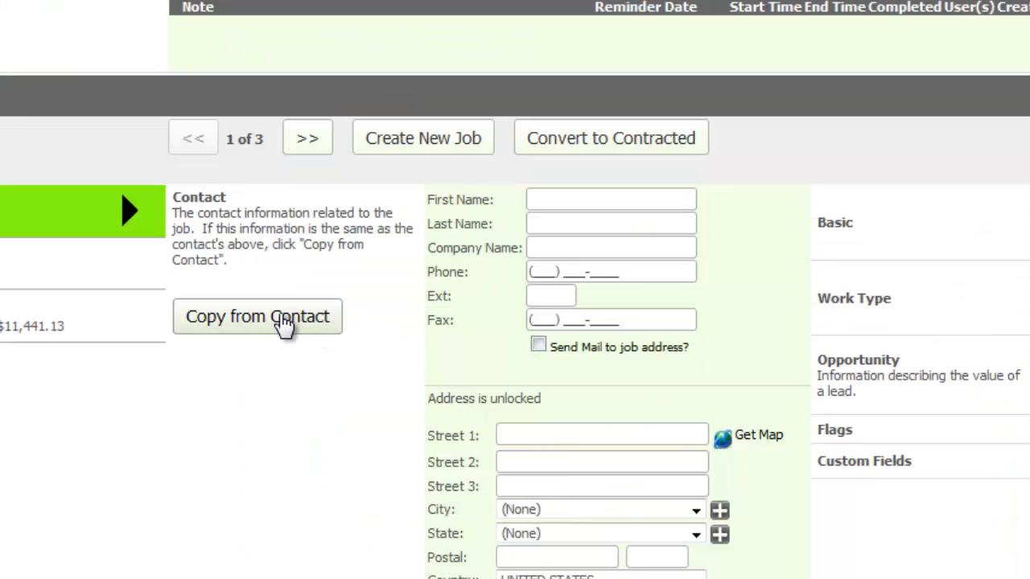
left_click(283, 322)
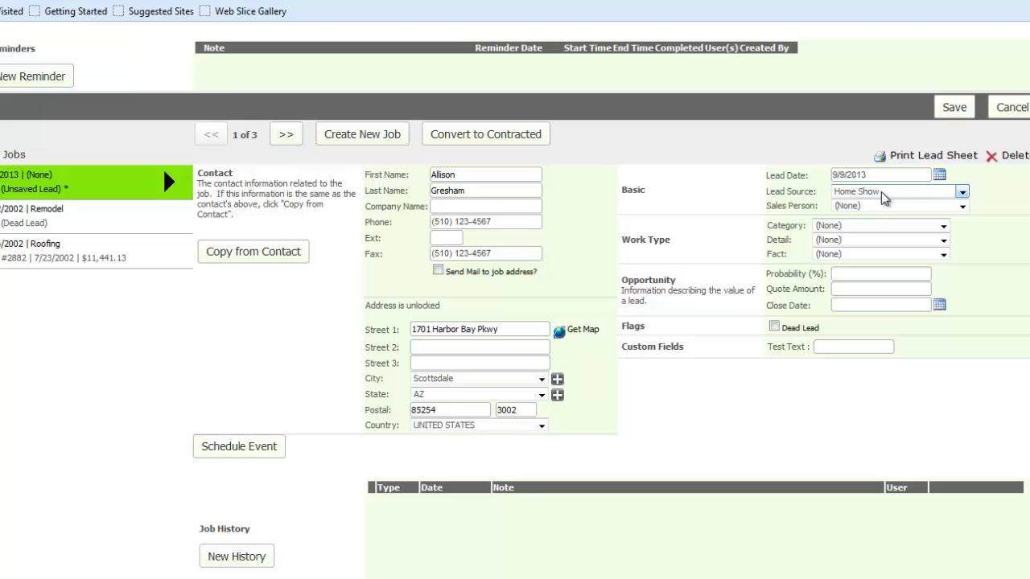
Set the new job's lead source to Prev Cust and assign a sales person.
left_click(884, 196)
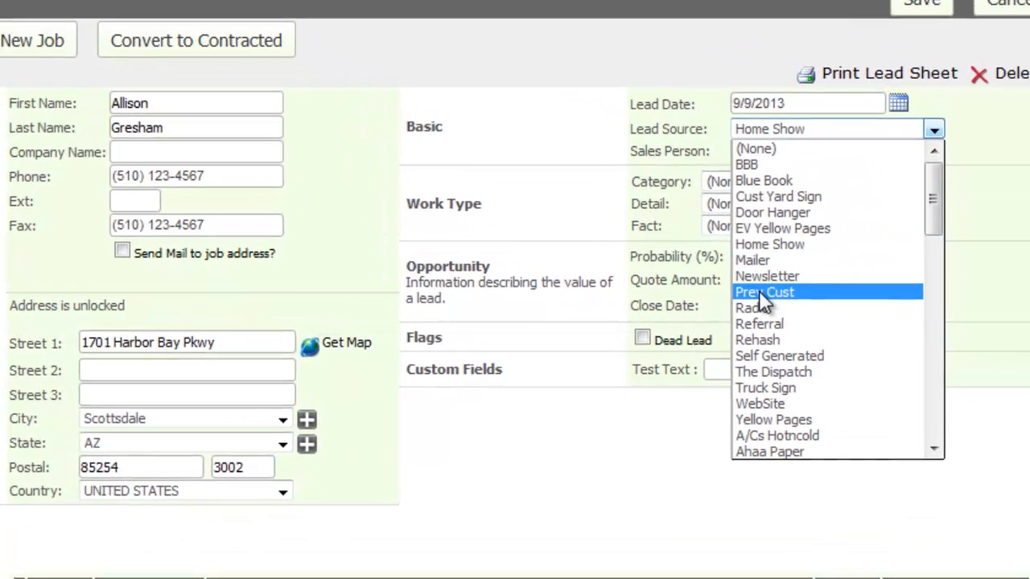
left_click(759, 292)
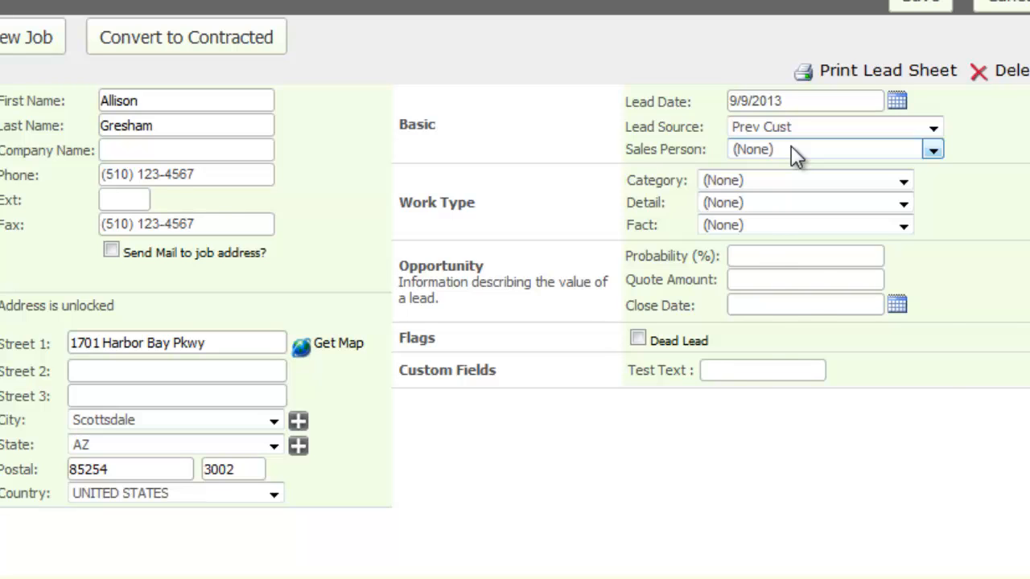
left_click(790, 149)
left_click(766, 233)
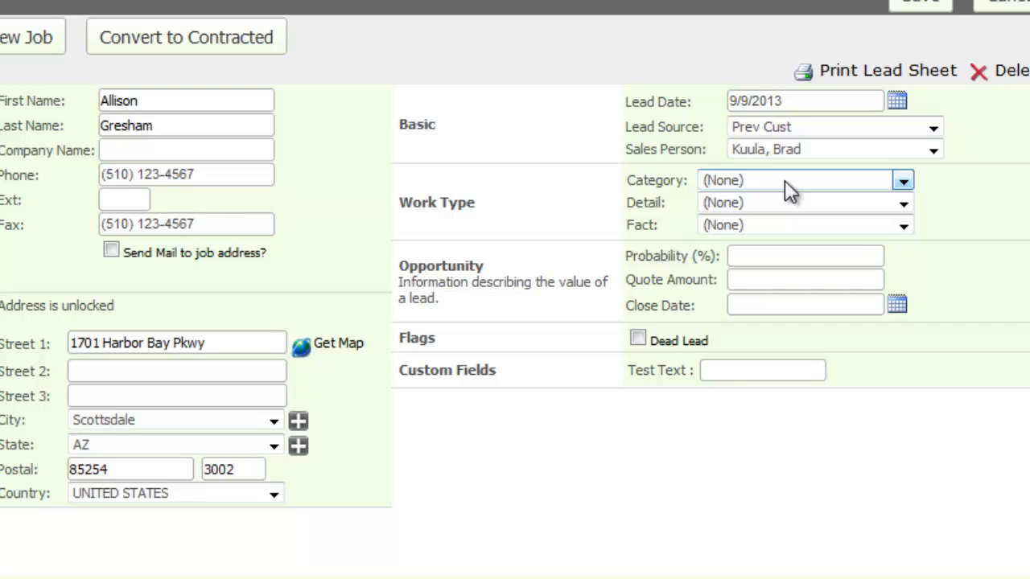
Set the job's work category to Remodel with detail Kitchen, and save the job history note "Notes here.".
left_click(784, 180)
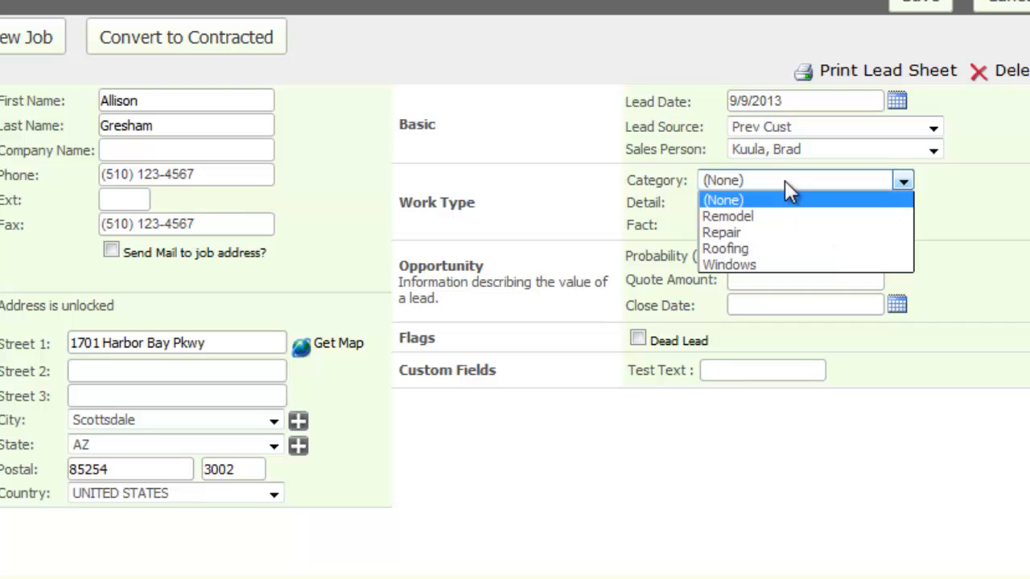
left_click(729, 215)
left_click(750, 203)
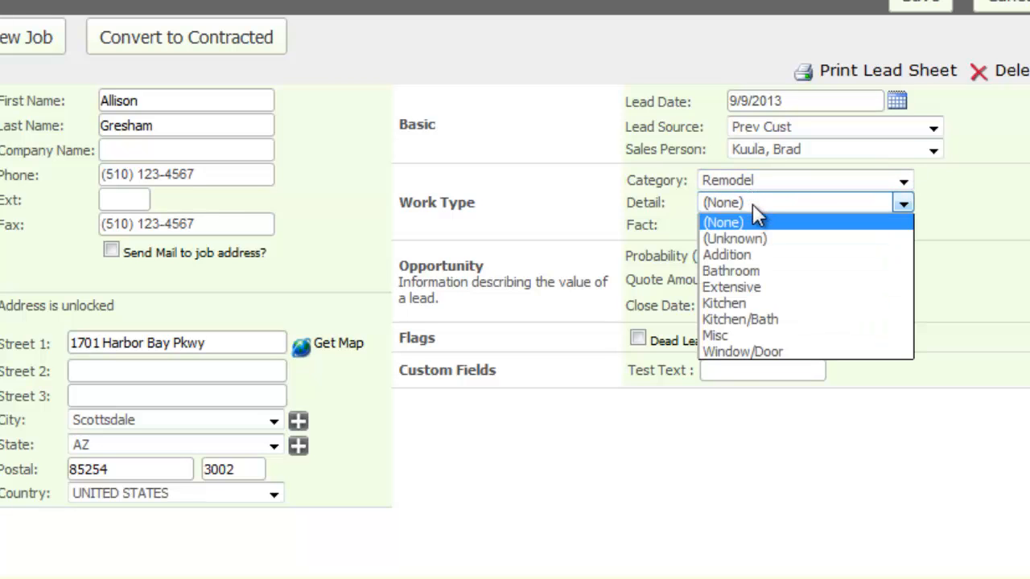
left_click(728, 304)
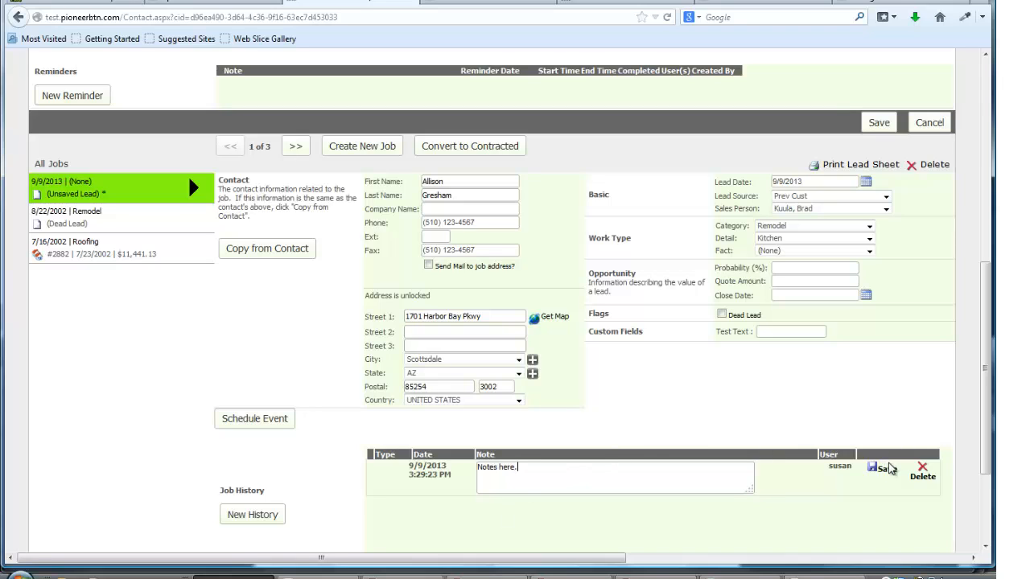
left_click(884, 469)
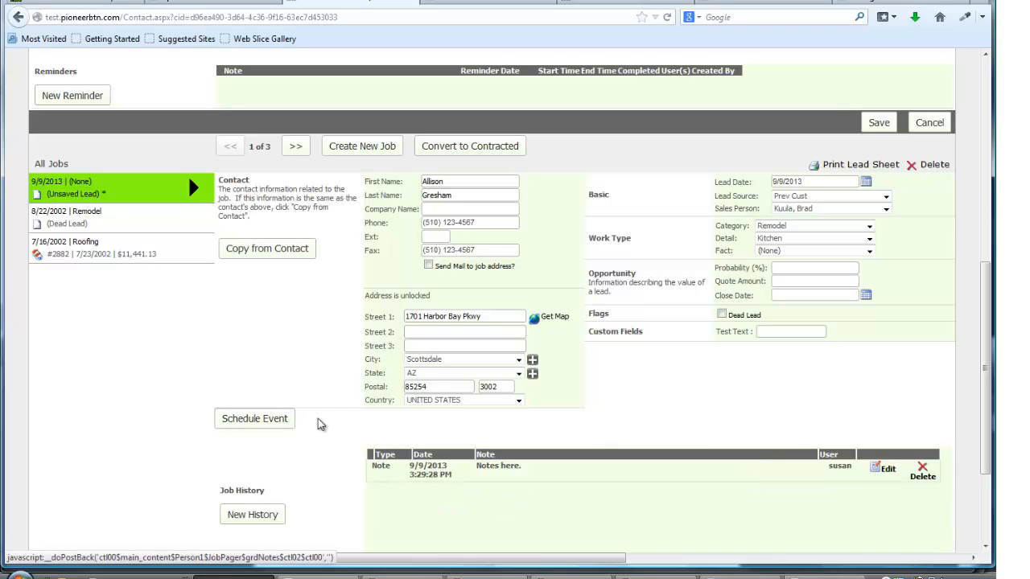
Start scheduling an event for the job in the assigned sales person's row on Wednesday, September 11, 2013 at 2 PM.
left_click(279, 420)
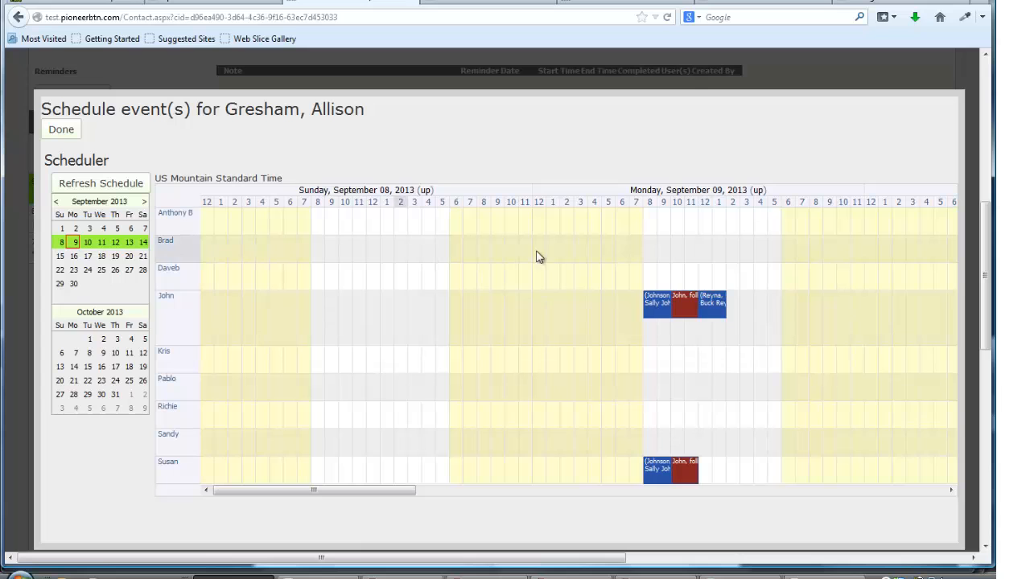
left_click(441, 490)
left_click_drag(644, 495, 645, 495)
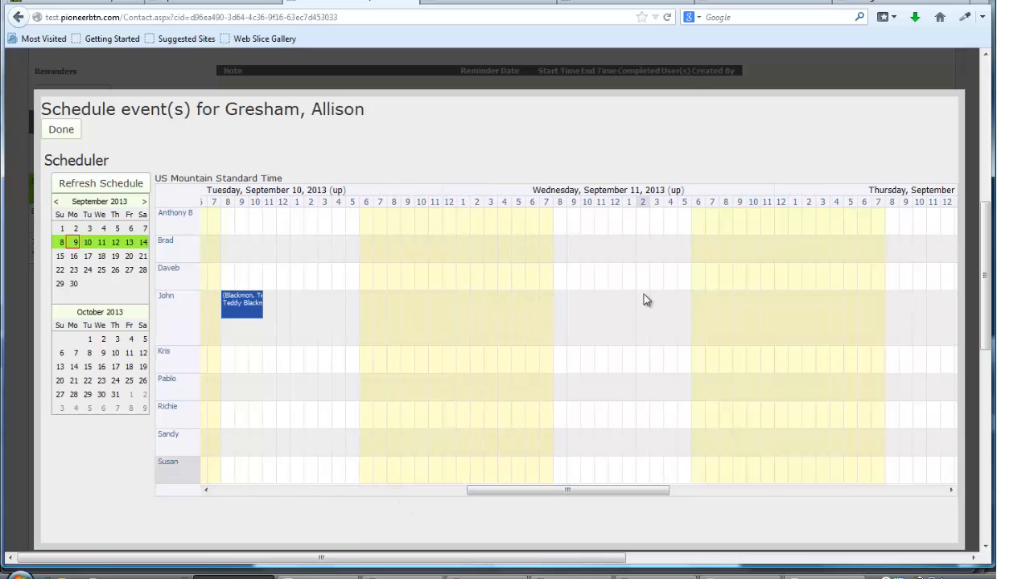
double_click(641, 254)
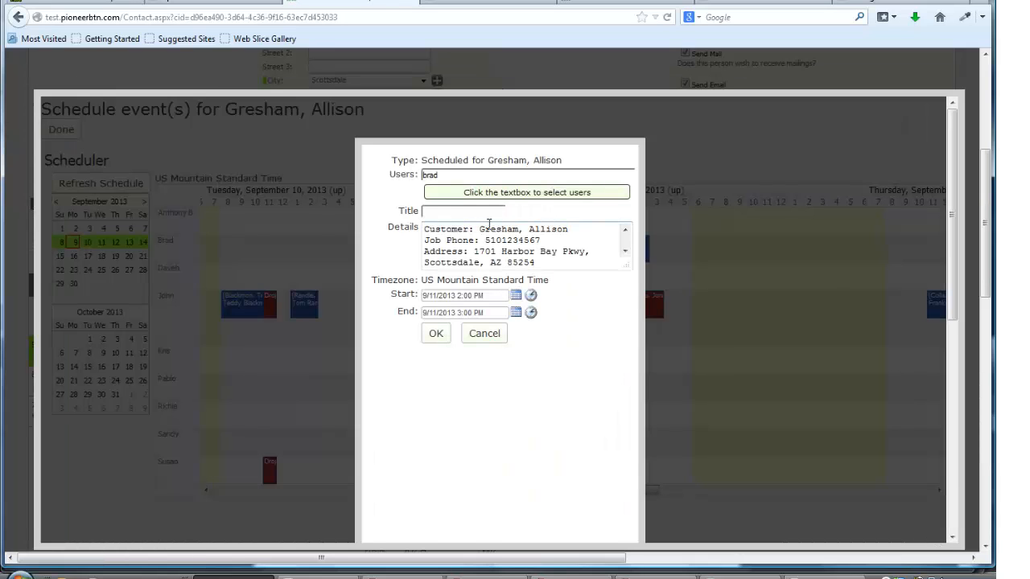
Title the event with the customer's name plus "Prev Customer - Kitchen Remodel" and append the line "More info here..." to its details.
type("rev Customer - Kitchen")
type(" Remodel")
left_click(624, 250)
left_click(582, 255)
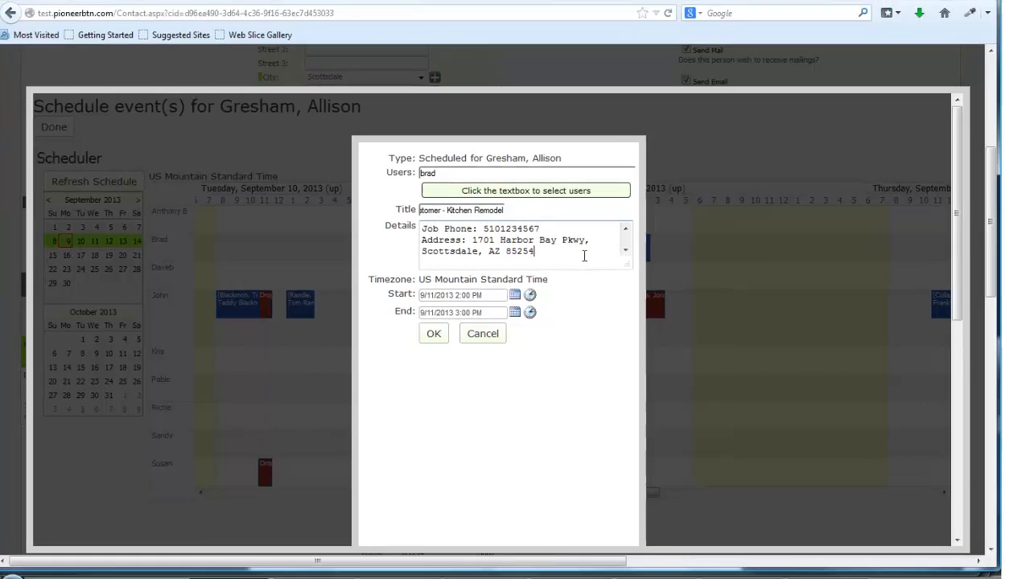
key("Return")
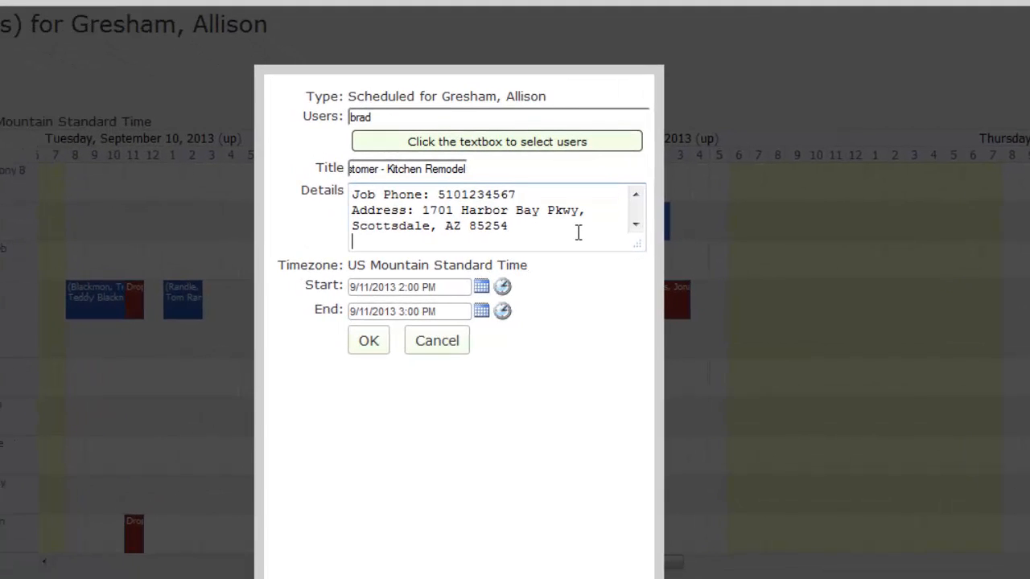
type("More info here...")
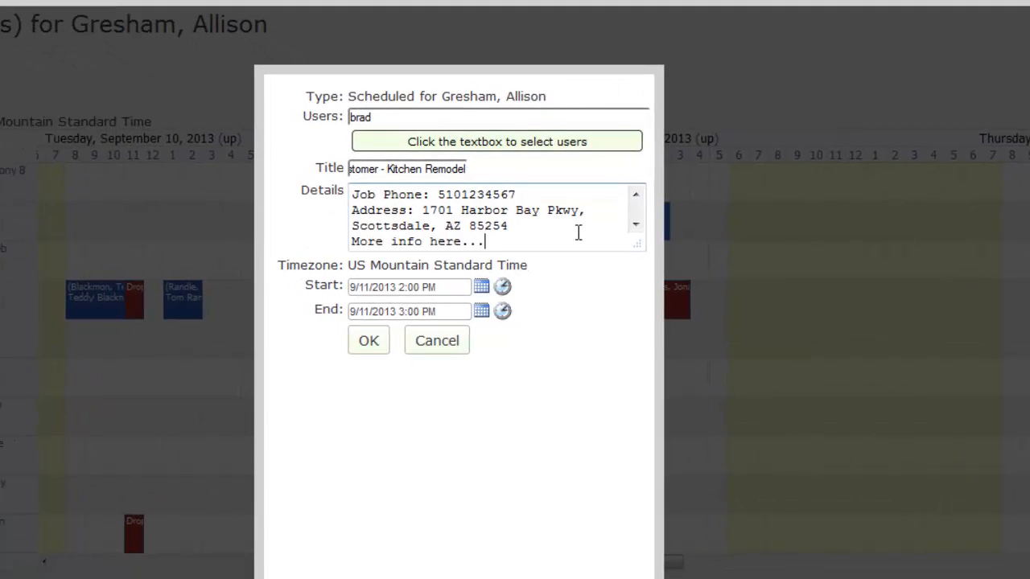
Set the event's end time to 4:00 PM, confirm the event and finish scheduling.
left_click(501, 311)
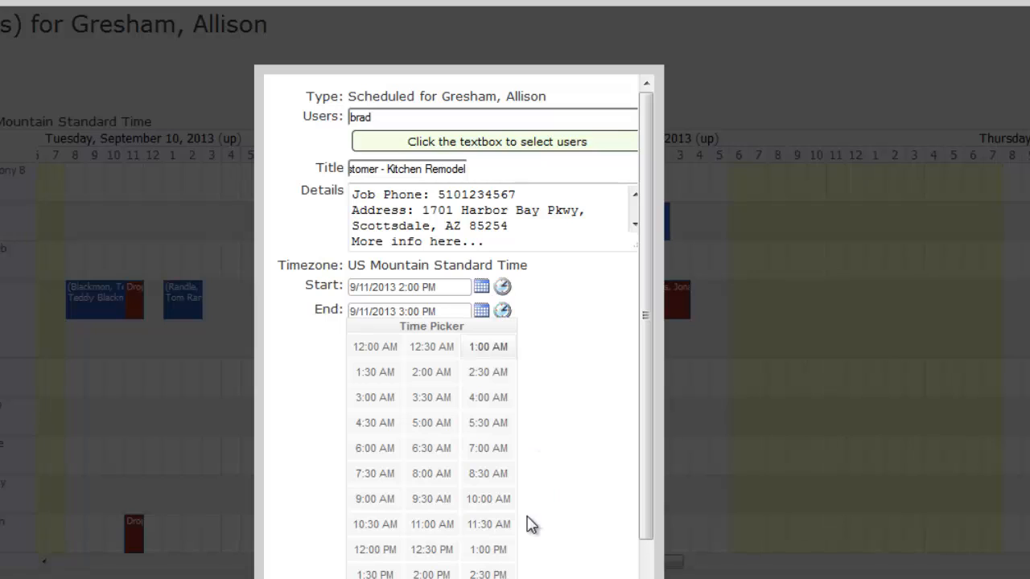
left_click(487, 402)
left_click(501, 311)
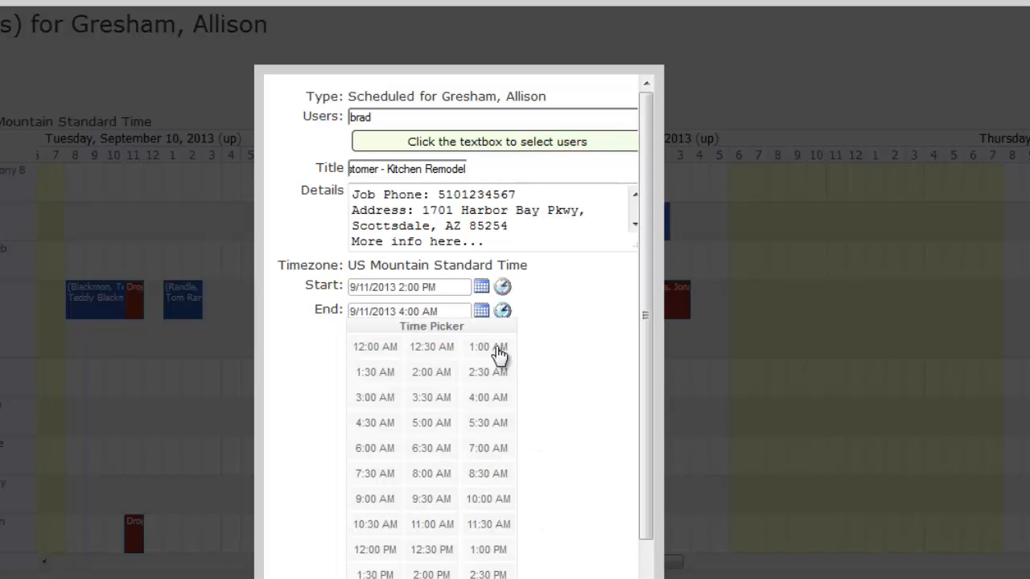
left_click(489, 578)
left_click(370, 344)
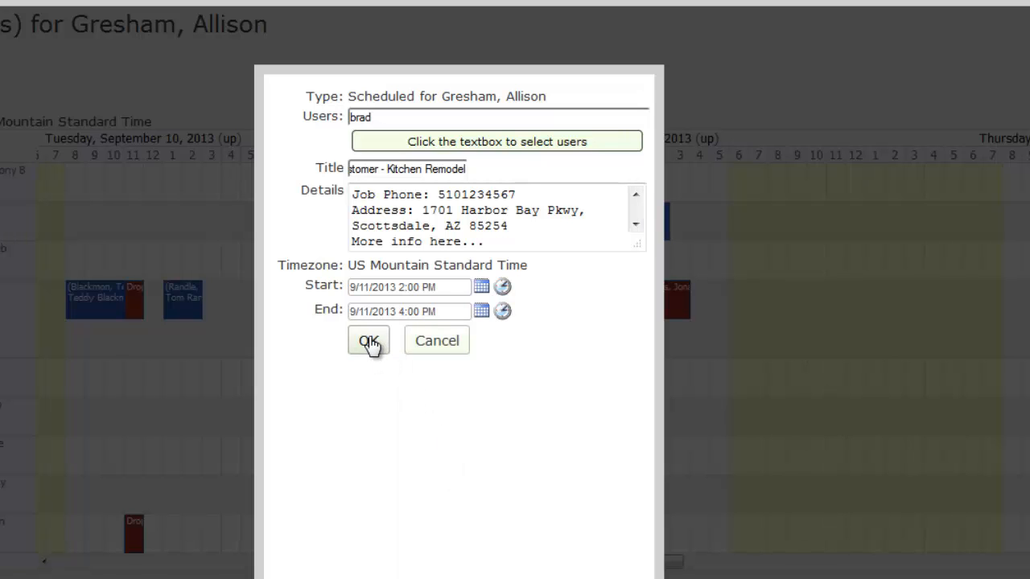
left_click(369, 343)
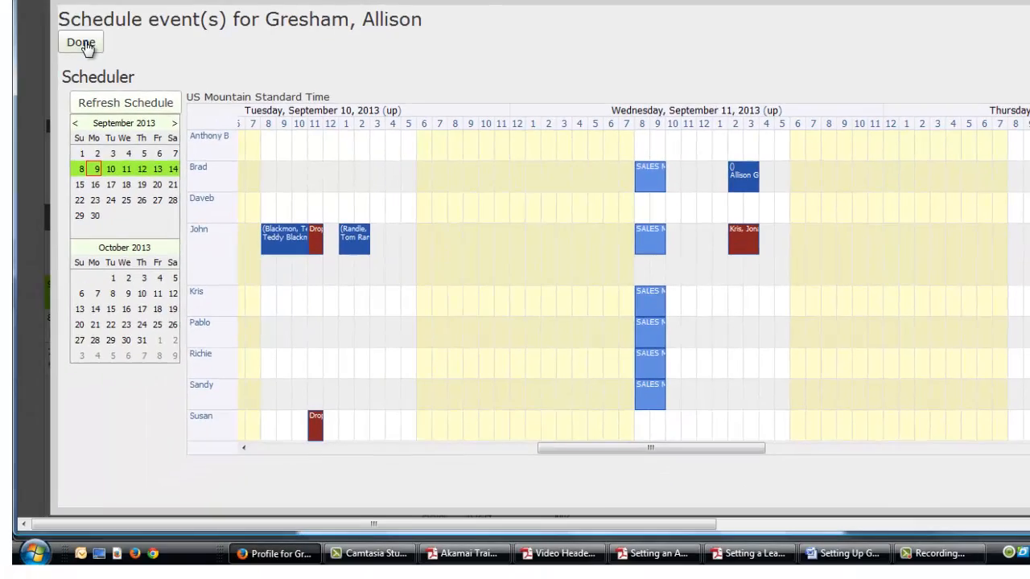
left_click(89, 48)
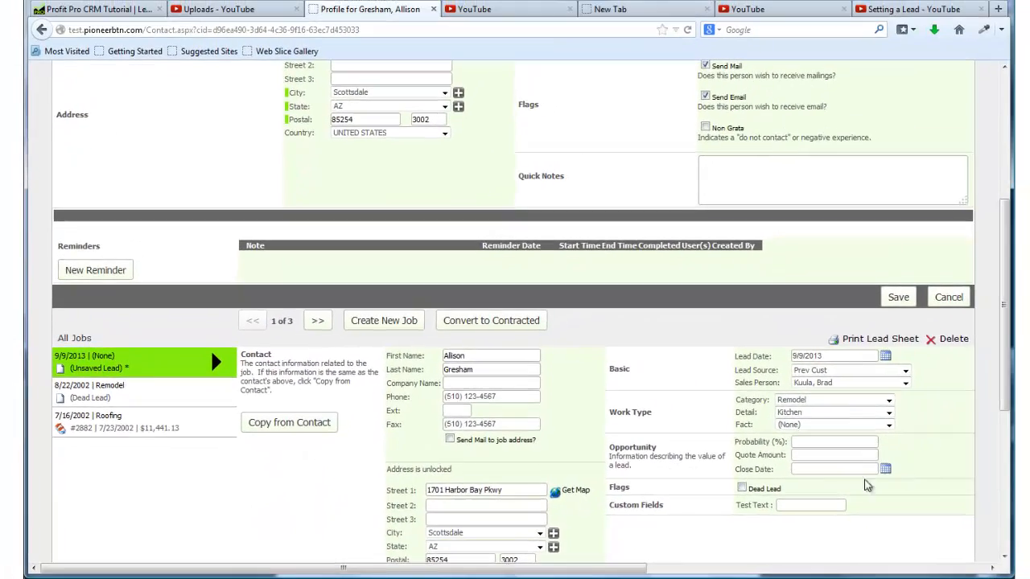
Start a new lead with the existing customer's first and last name, and choose to continue creating it as a new record.
scroll(718, 493, "down", 5)
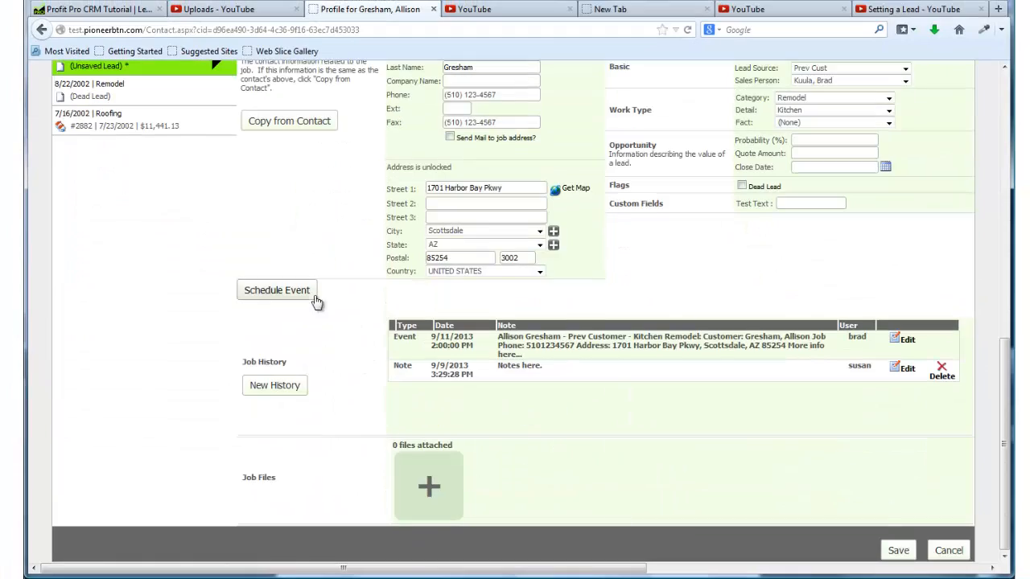
scroll(665, 438, "up", 5)
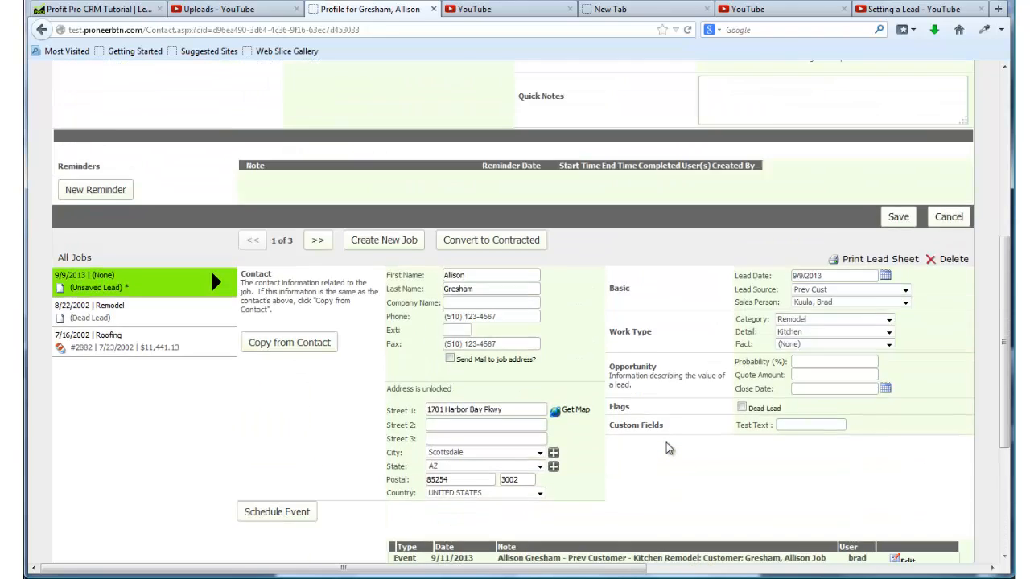
scroll(666, 442, "up", 4)
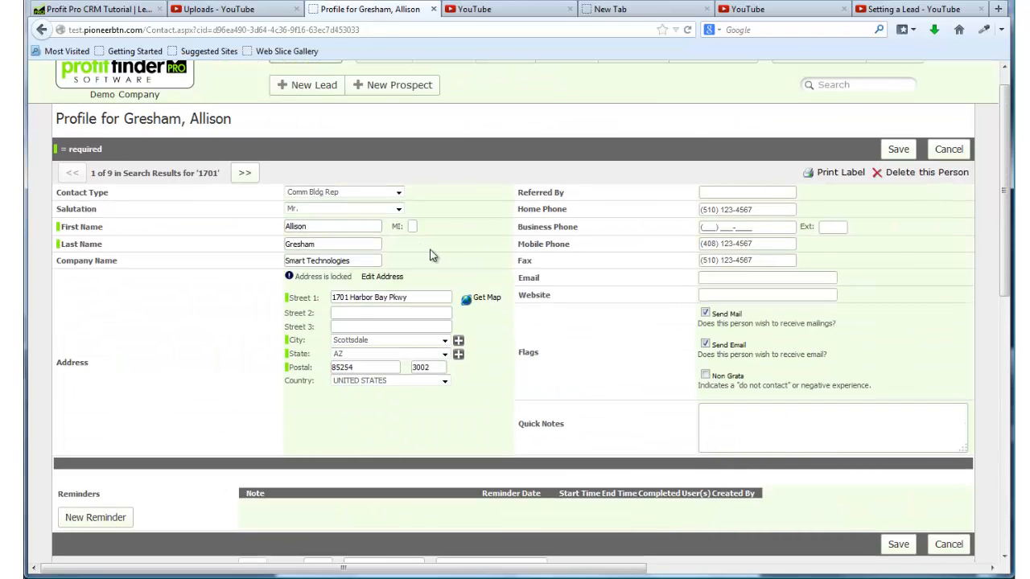
scroll(547, 136, "up", 1)
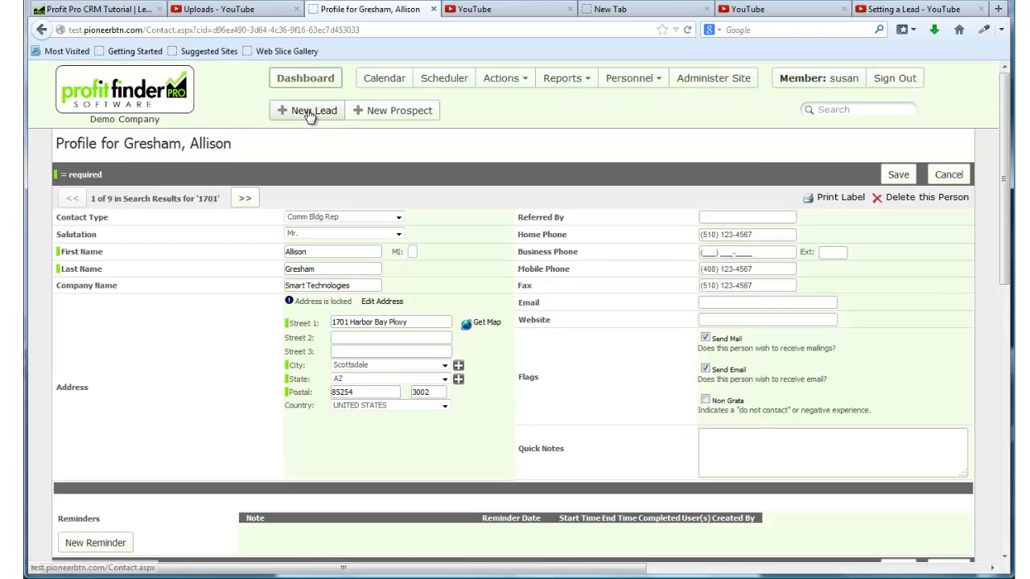
left_click(306, 111)
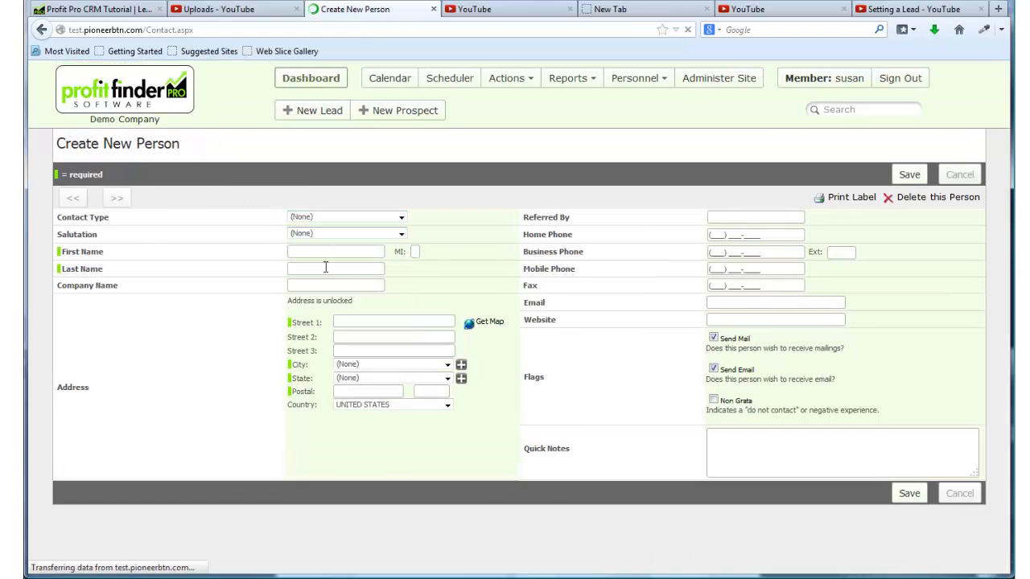
left_click(333, 251)
type("Allison")
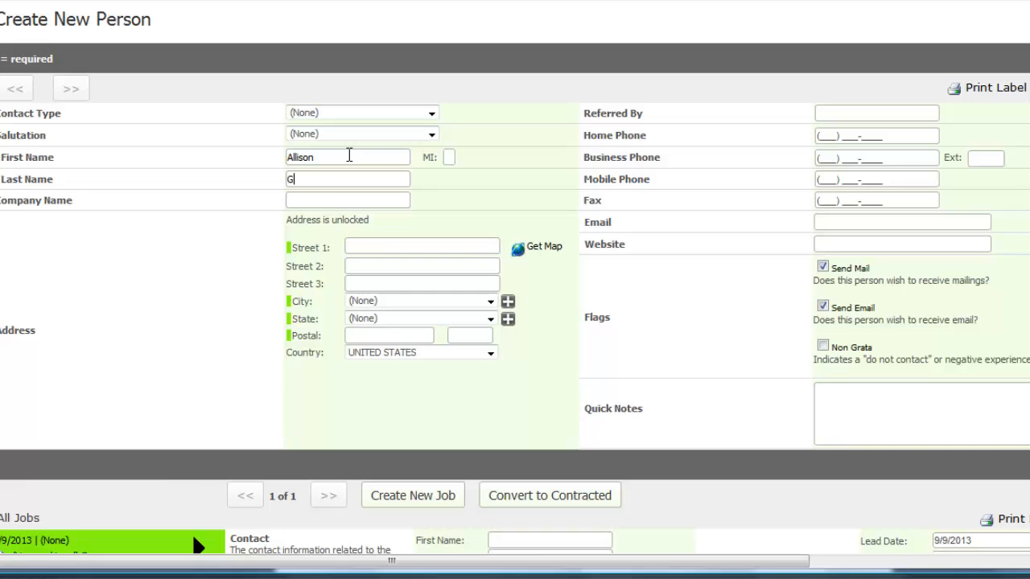
key("Tab")
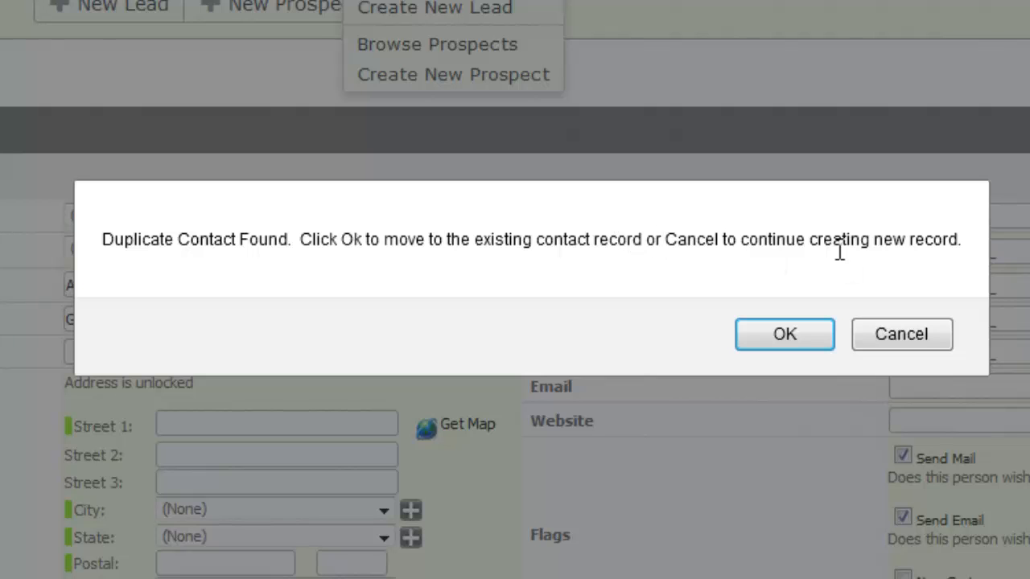
left_click(895, 334)
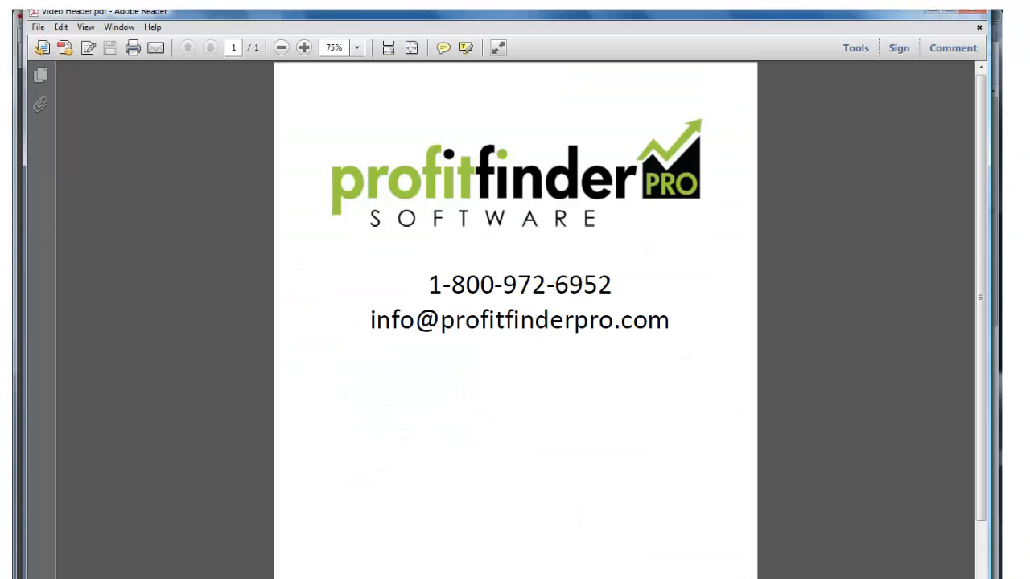